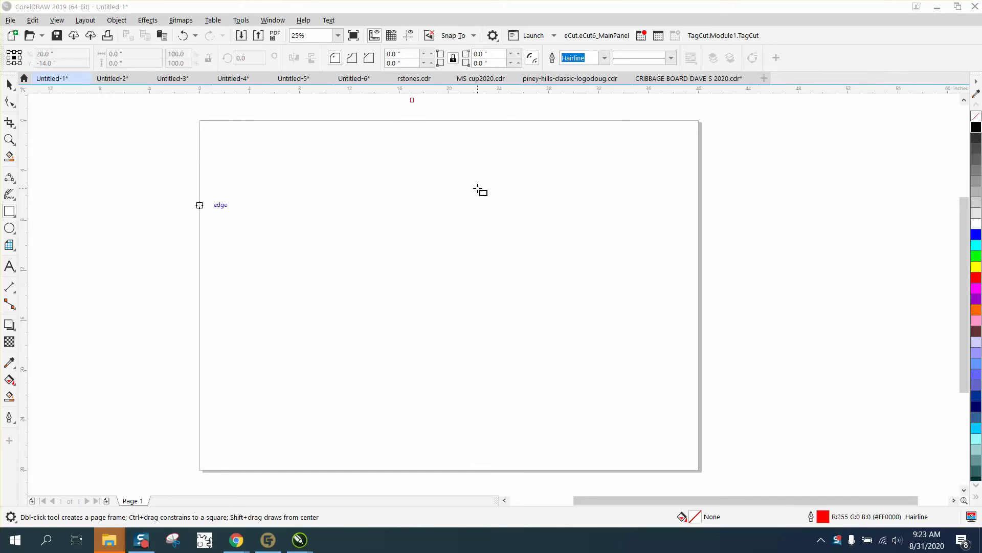
Step: Draw a rectangle on the page, replacing a first square attempt
{"action": "left_click_drag", "start_coordinate": [479, 188], "coordinate": [324, 323]}
{"action": "key", "text": "Delete"}
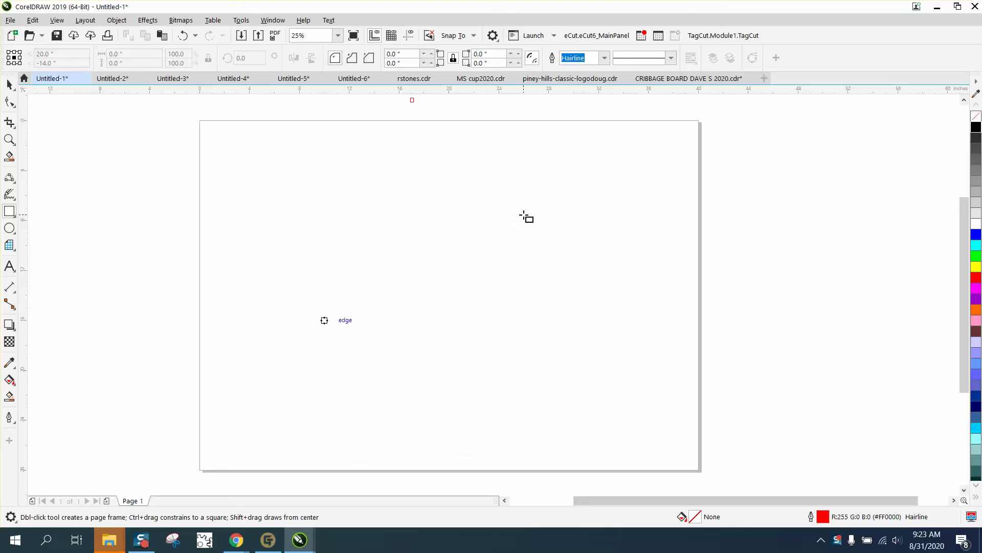
{"action": "left_click_drag", "start_coordinate": [524, 213], "coordinate": [287, 315]}
{"action": "left_click", "coordinate": [9, 83]}
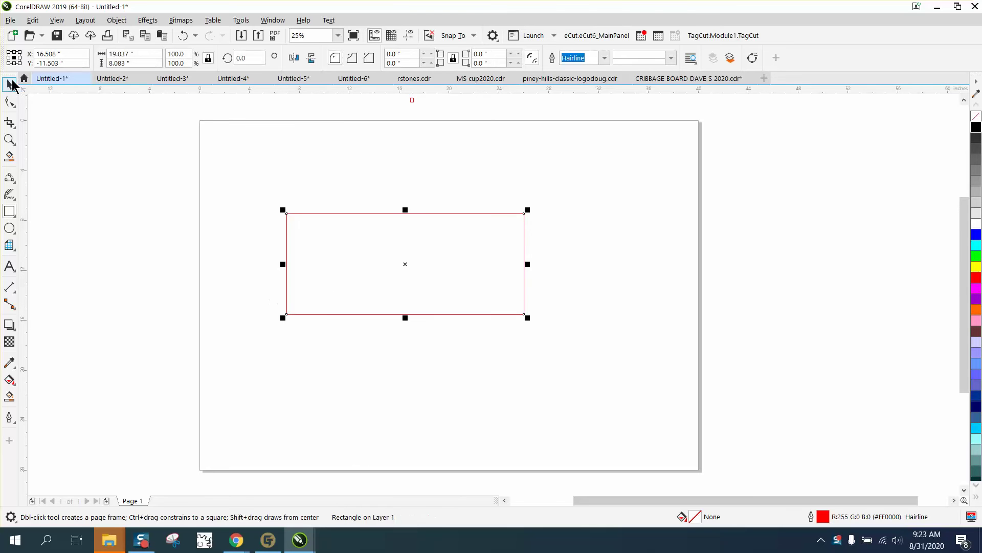
Step: Unlock the aspect ratio, set width 20 and height 10 inches, then width 25
{"action": "left_click", "coordinate": [208, 58]}
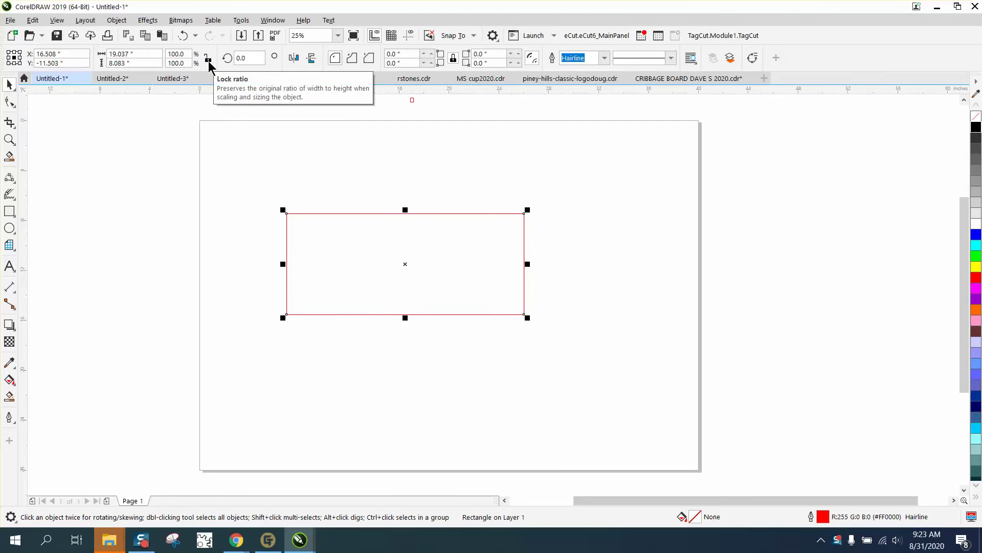
{"action": "left_click", "coordinate": [139, 54]}
{"action": "type", "text": "20"}
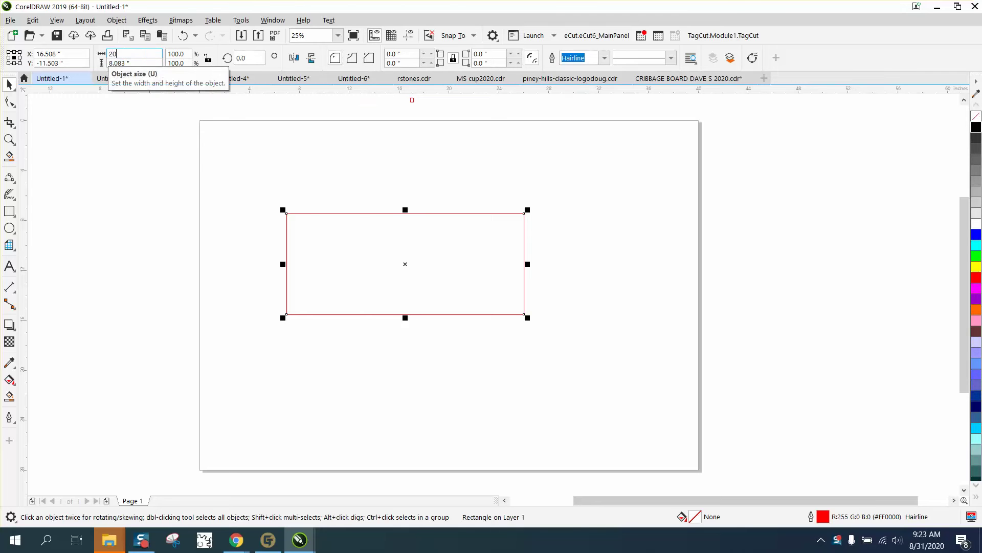
{"action": "key", "text": "Return"}
{"action": "left_click", "coordinate": [141, 62]}
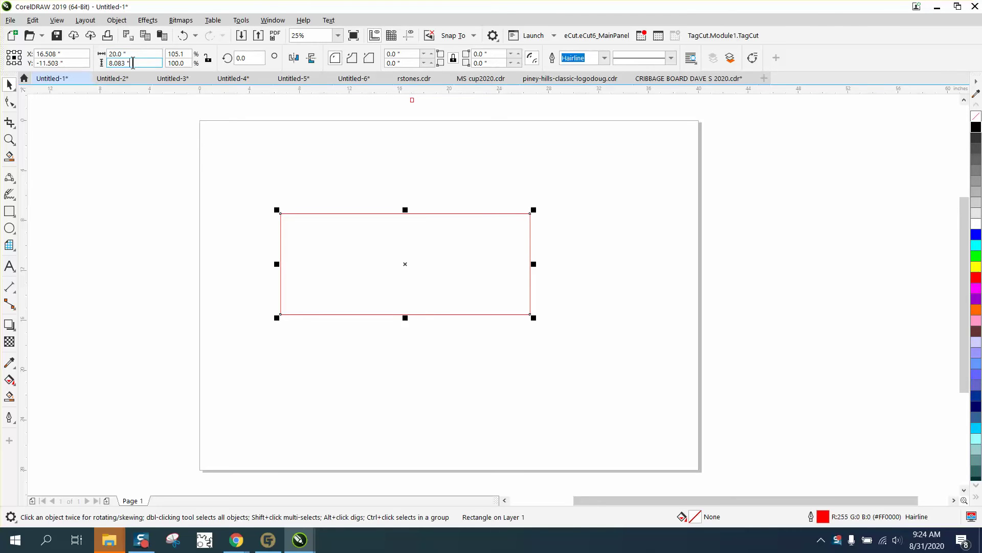
{"action": "type", "text": "10"}
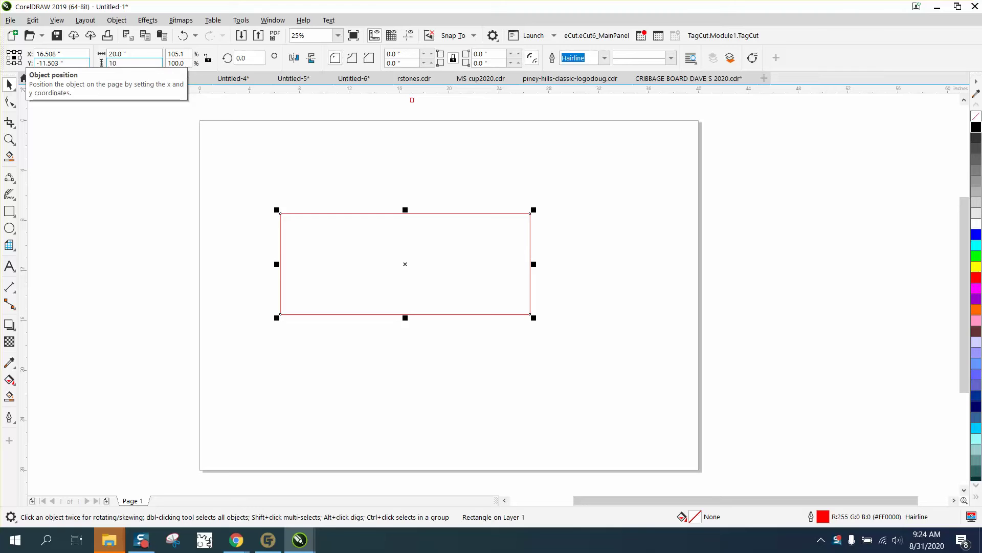
{"action": "key", "text": "Return"}
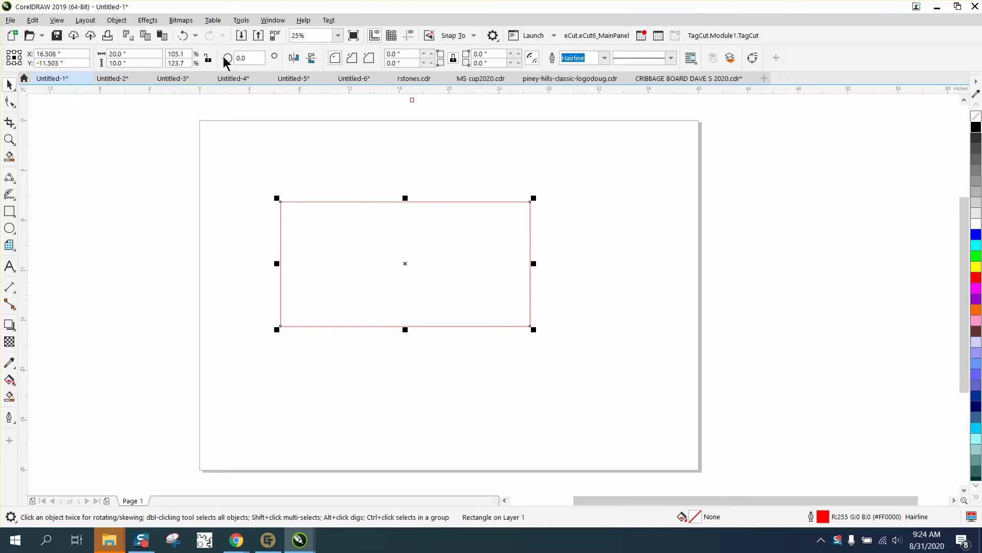
{"action": "left_click", "coordinate": [105, 54]}
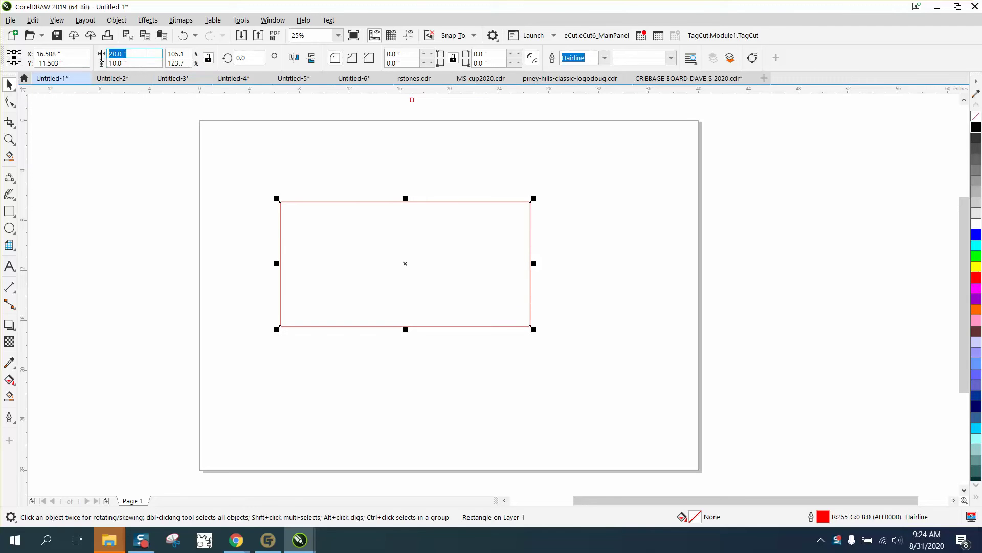
{"action": "type", "text": "25"}
{"action": "key", "text": "Return"}
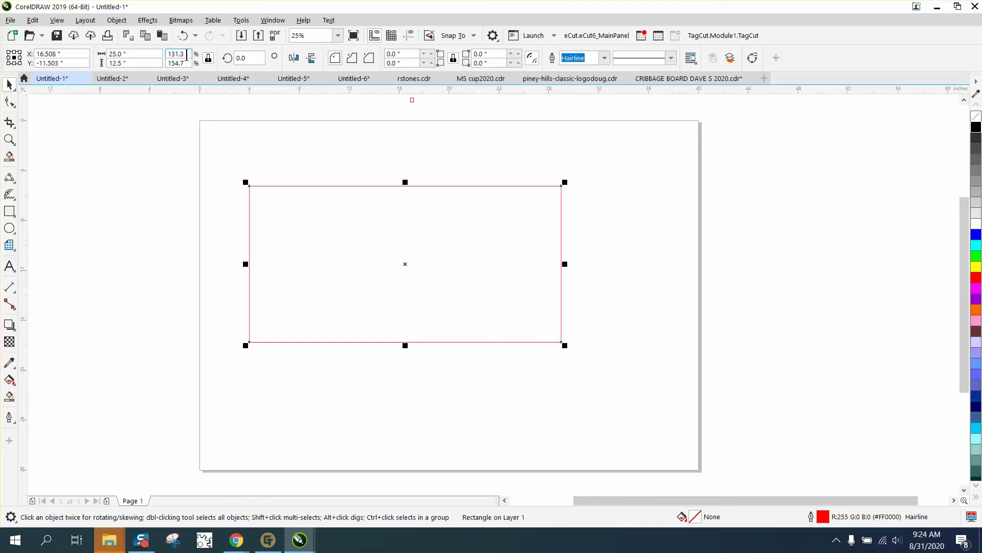
{"action": "left_click", "coordinate": [9, 394]}
{"action": "left_click", "coordinate": [298, 265]}
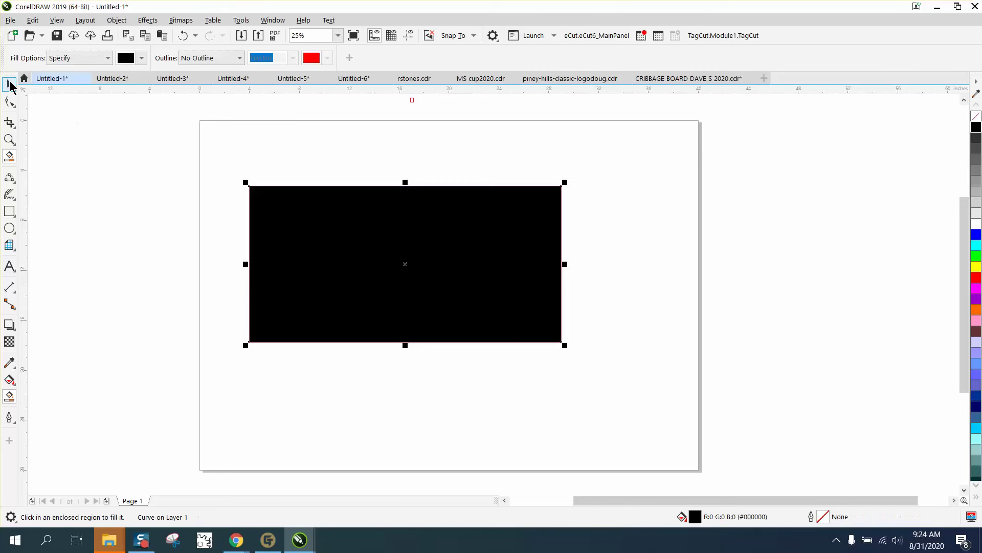
{"action": "left_click", "coordinate": [10, 84]}
{"action": "left_click_drag", "start_coordinate": [407, 264], "coordinate": [730, 267]}
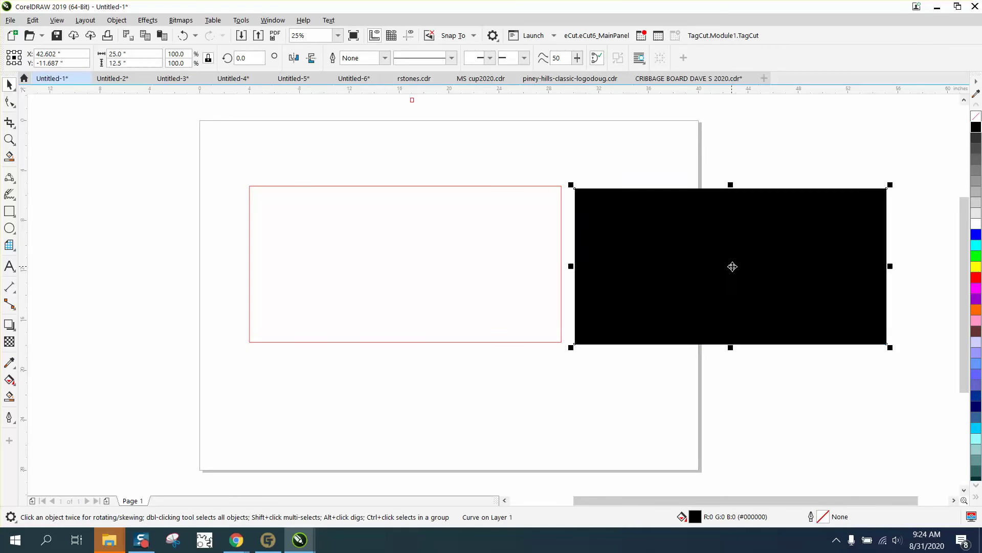
{"action": "left_click", "coordinate": [975, 117]}
{"action": "right_click", "coordinate": [975, 126]}
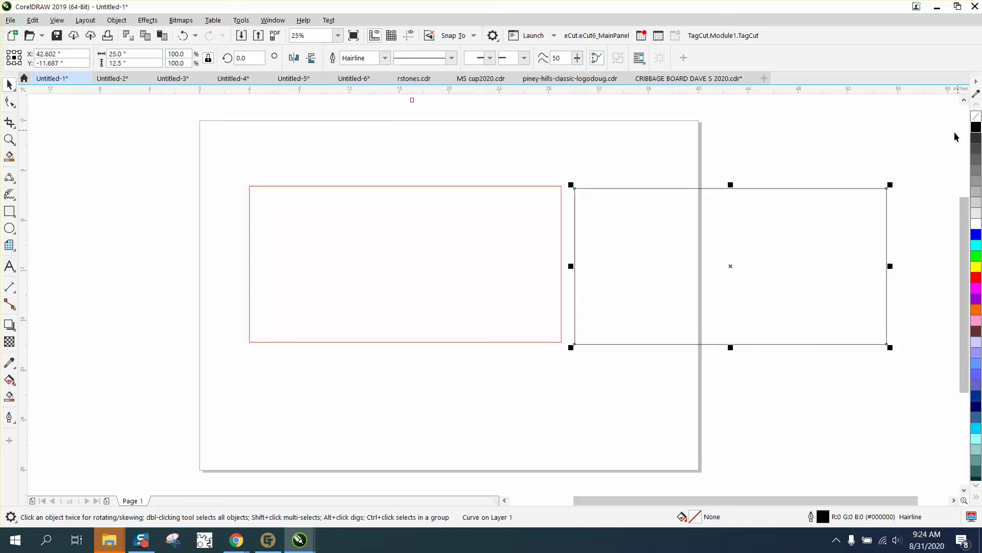
{"action": "left_click", "coordinate": [186, 56]}
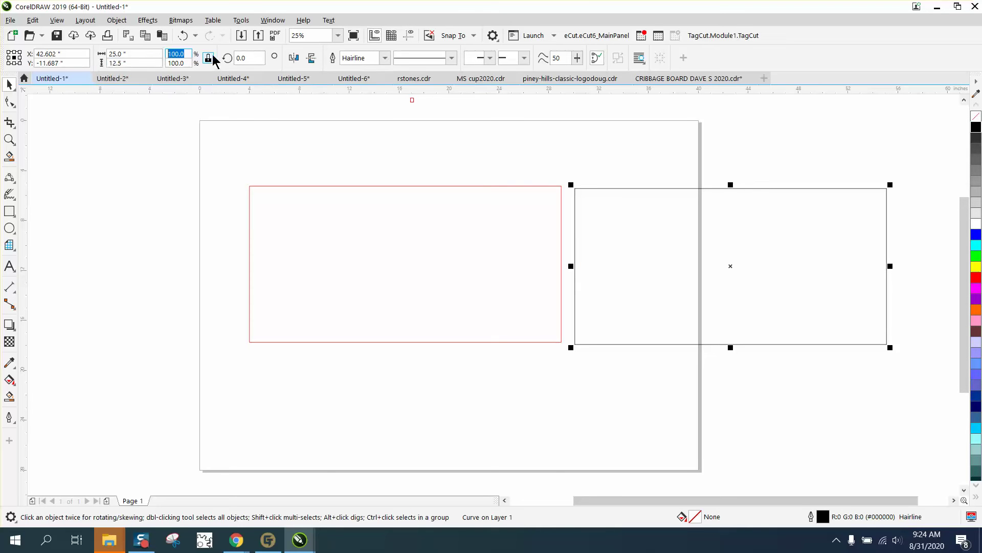
{"action": "type", "text": "80"}
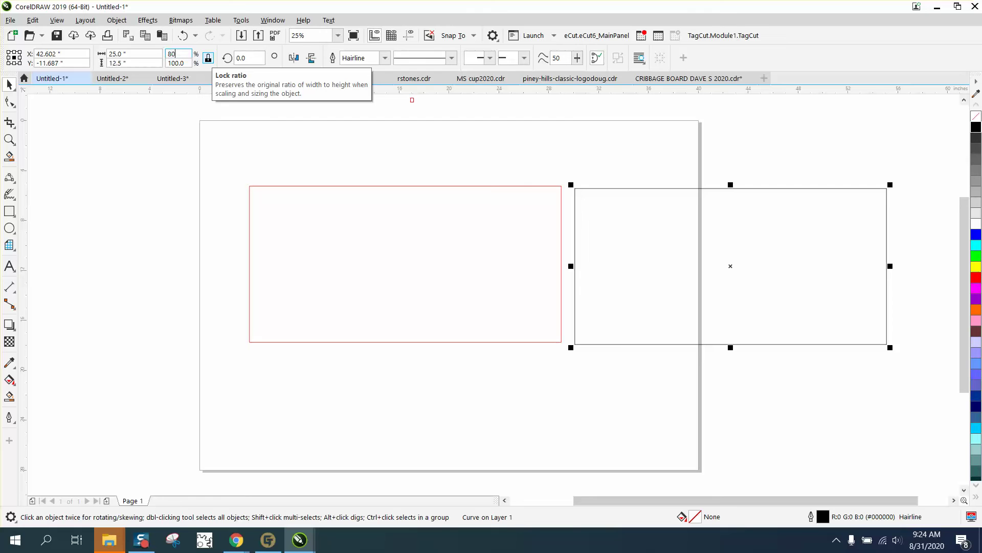
{"action": "key", "text": "Return"}
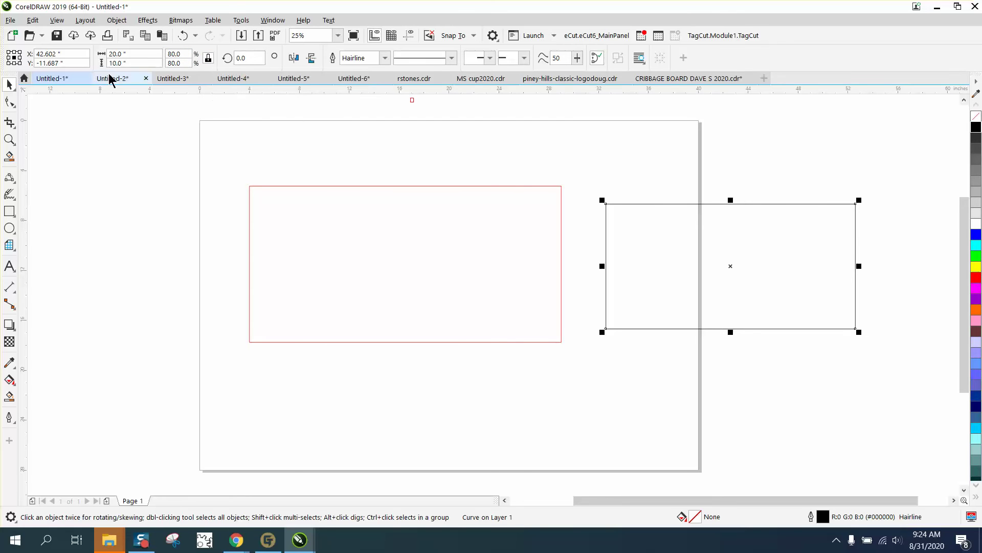
{"action": "double_click", "coordinate": [174, 53]}
{"action": "type", "text": "50"}
{"action": "key", "text": "Return"}
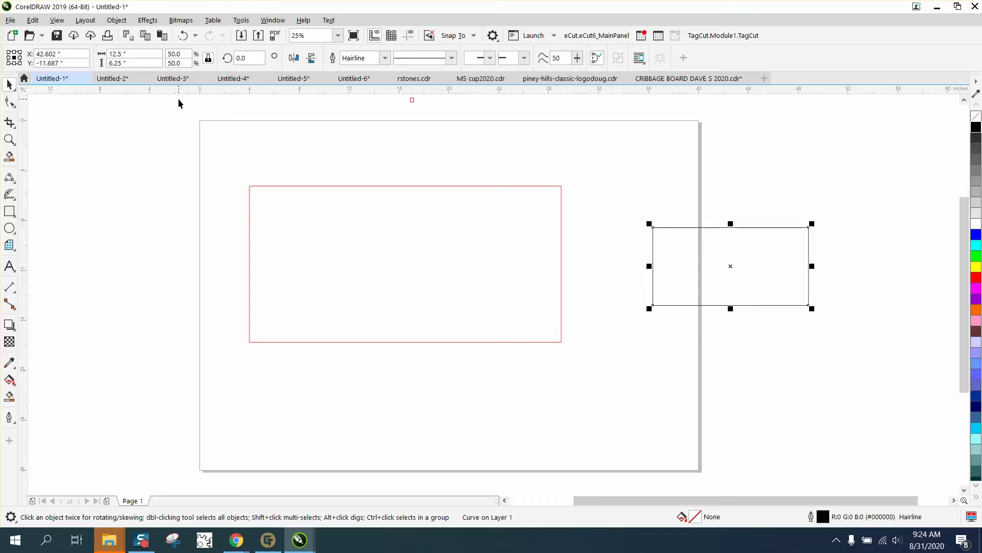
Step: Delete the black-outlined copy and set the red rectangle's width to 20 inches
{"action": "key", "text": "Delete"}
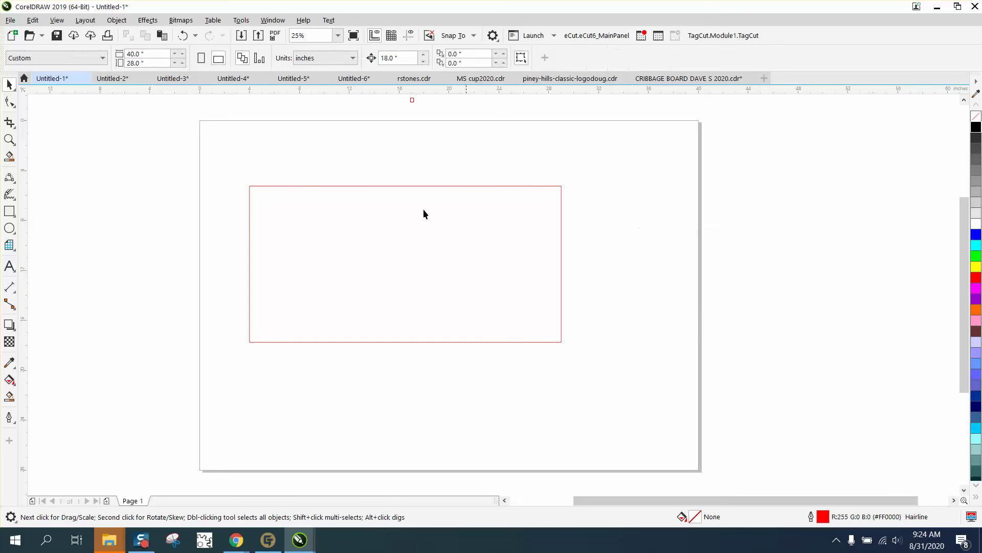
{"action": "left_click", "coordinate": [300, 187]}
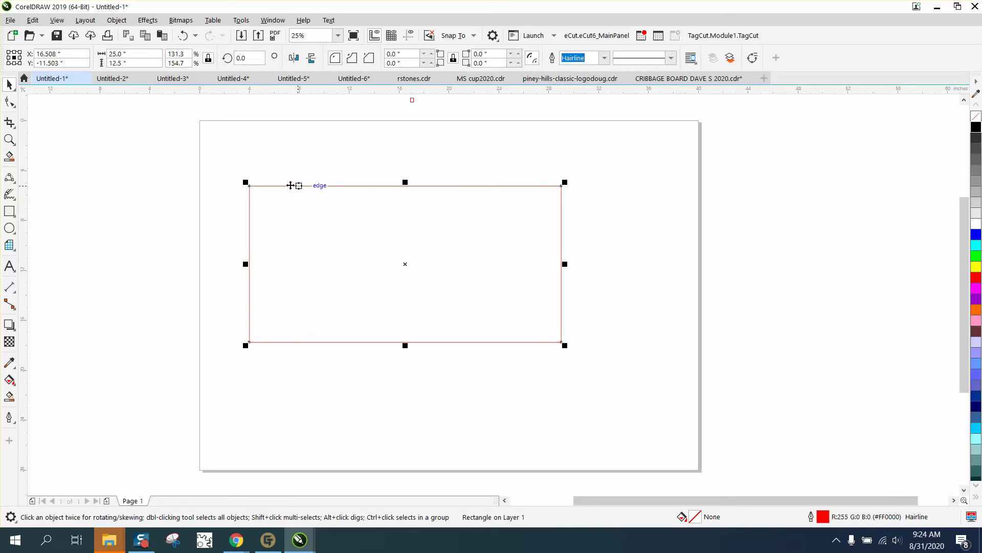
{"action": "left_click", "coordinate": [128, 53]}
{"action": "type", "text": "20"}
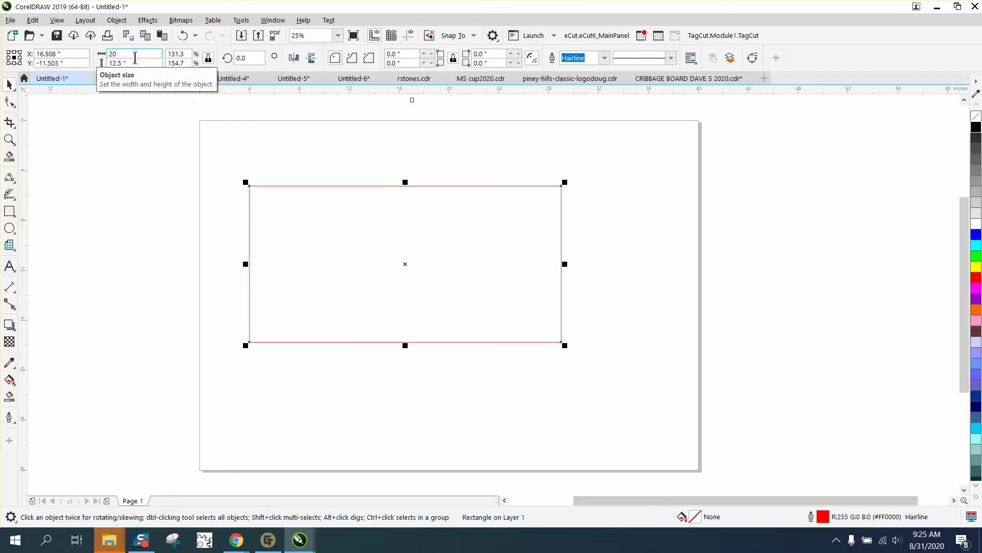
{"action": "key", "text": "Tab"}
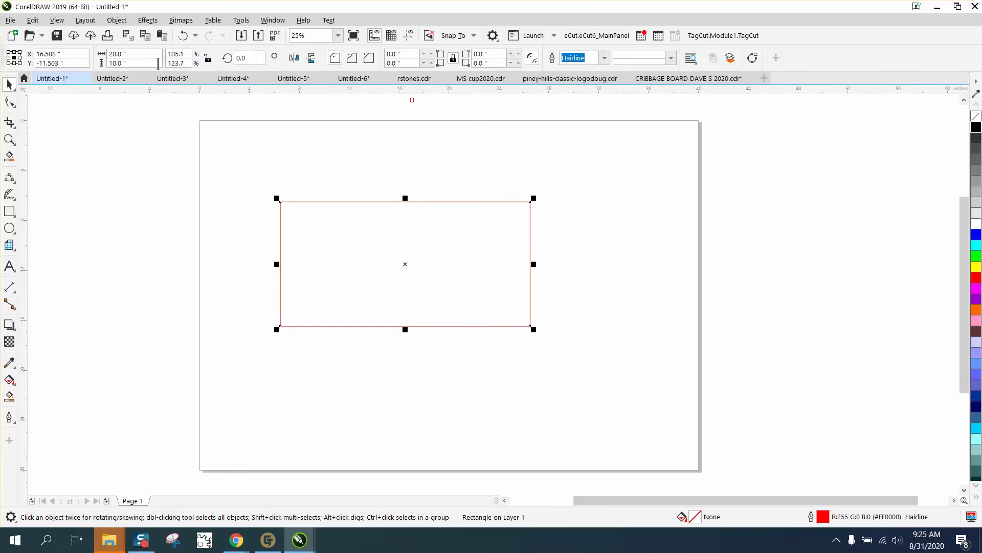
Step: Reselect the red rectangle and set its width to 20.625 inches
{"action": "left_click", "coordinate": [289, 177]}
{"action": "left_click", "coordinate": [307, 202]}
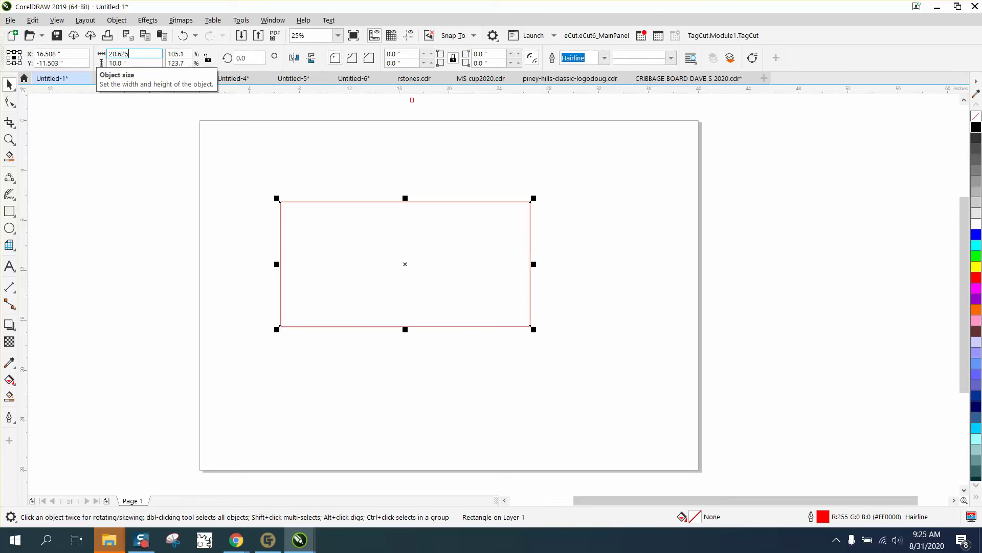
{"action": "left_click", "coordinate": [129, 54]}
{"action": "type", "text": "20.625"}
{"action": "key", "text": "Return"}
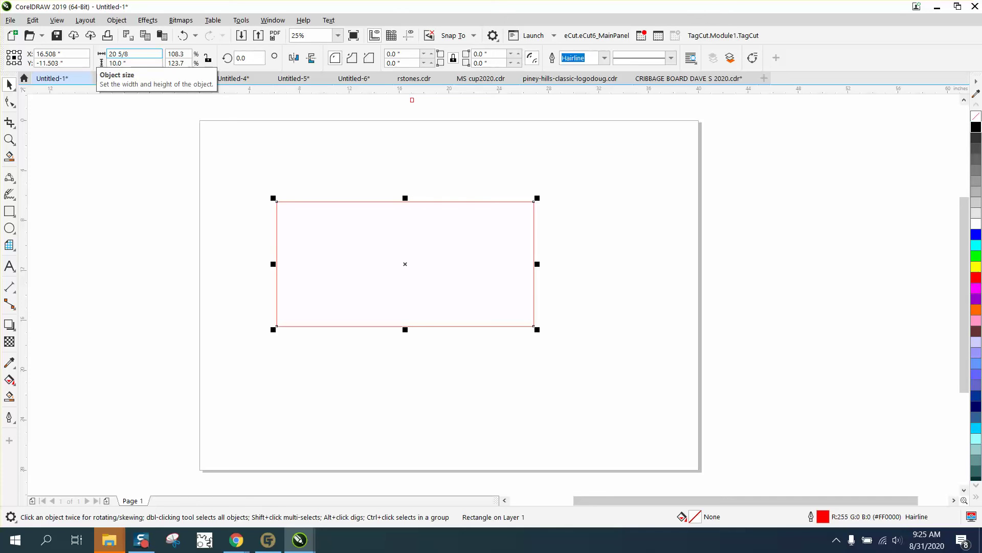
Step: Enter the height as 10 5/8 inches, then correct it to 10 1/8
{"action": "left_click", "coordinate": [143, 63]}
{"action": "key", "text": "BackSpace"}
{"action": "key", "text": "BackSpace"}
{"action": "type", "text": "5/8"}
{"action": "key", "text": "Return"}
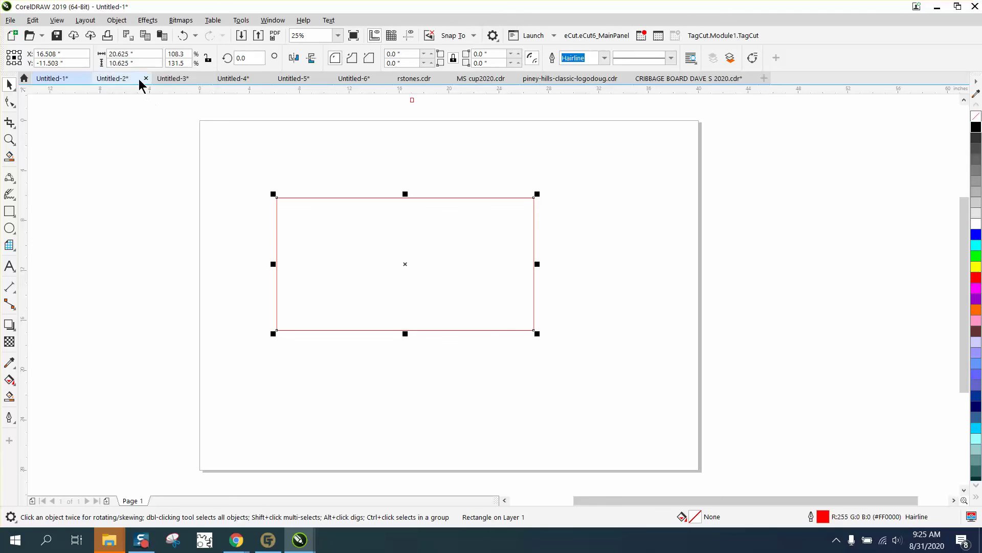
{"action": "left_click", "coordinate": [137, 64]}
{"action": "type", "text": "10 1/8"}
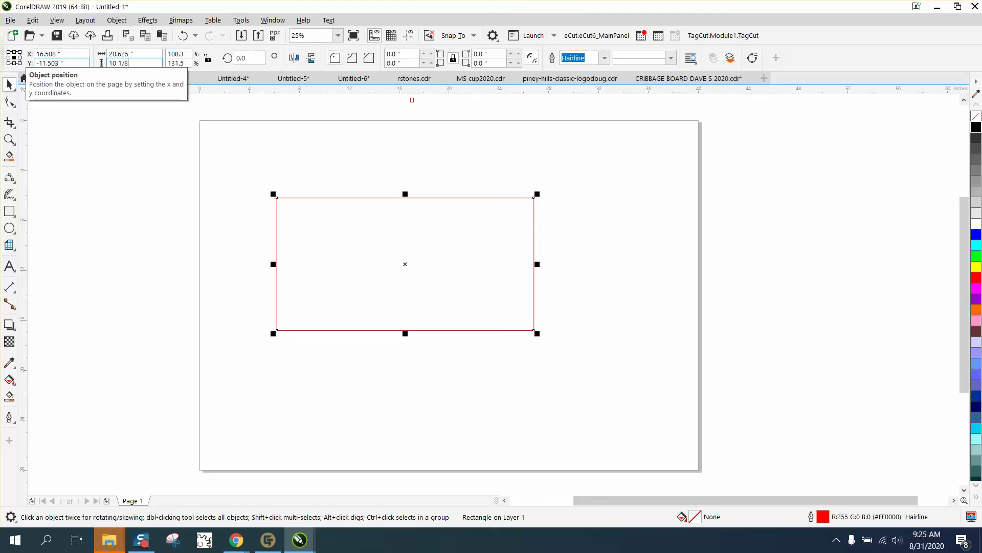
{"action": "key", "text": "Return"}
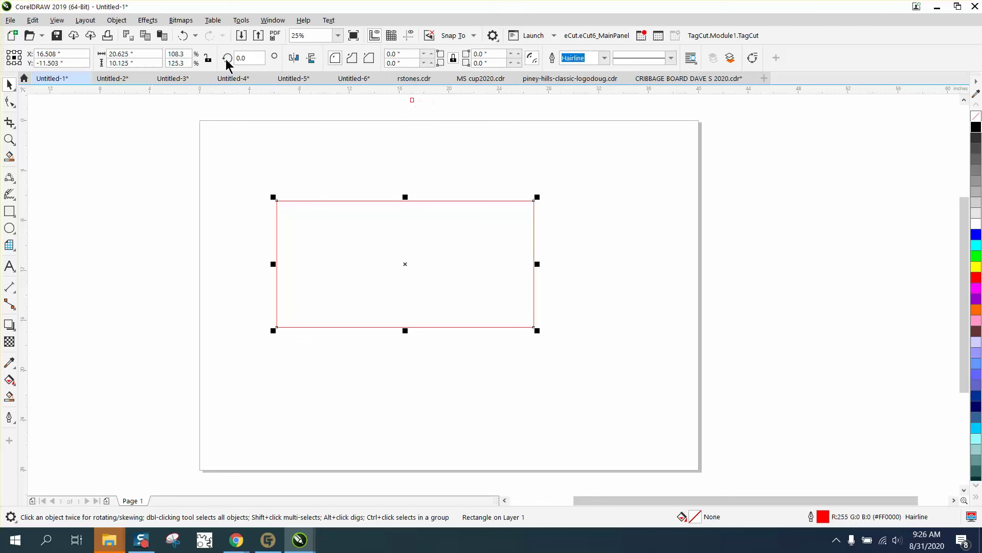
Step: Relock the ratio and try a 2-inch radius on all four corners, then undo it
{"action": "left_click", "coordinate": [207, 60]}
{"action": "left_click", "coordinate": [377, 55]}
{"action": "type", "text": "2"}
{"action": "key", "text": "Return"}
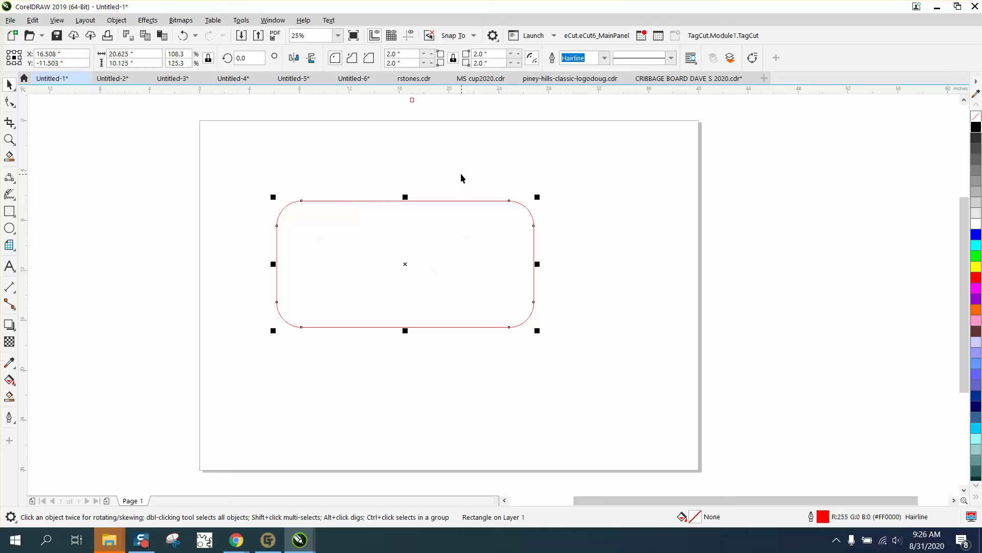
{"action": "left_click", "coordinate": [183, 35]}
Step: Give only the top-left and bottom-right corners a 2-inch radius and zoom in on them
{"action": "left_click", "coordinate": [453, 58]}
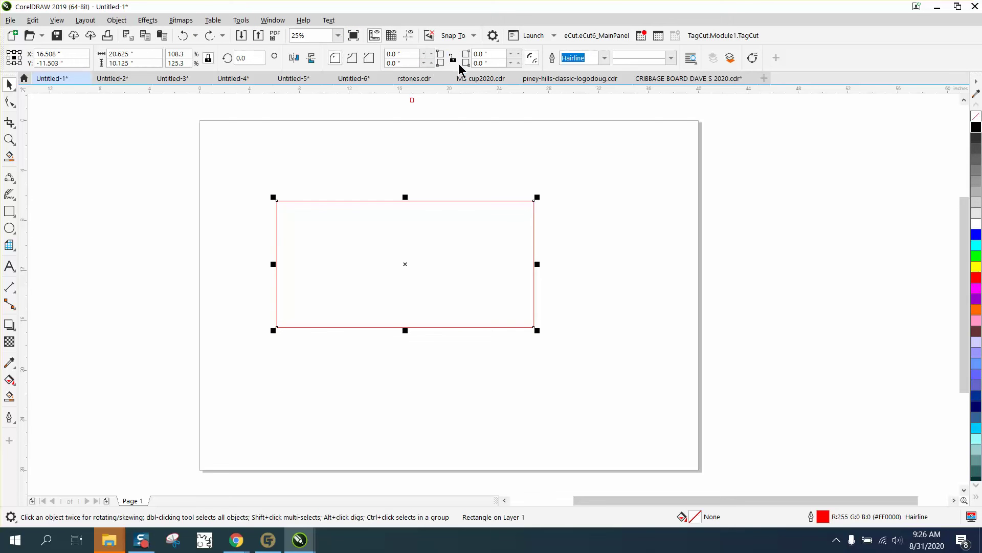
{"action": "double_click", "coordinate": [406, 56]}
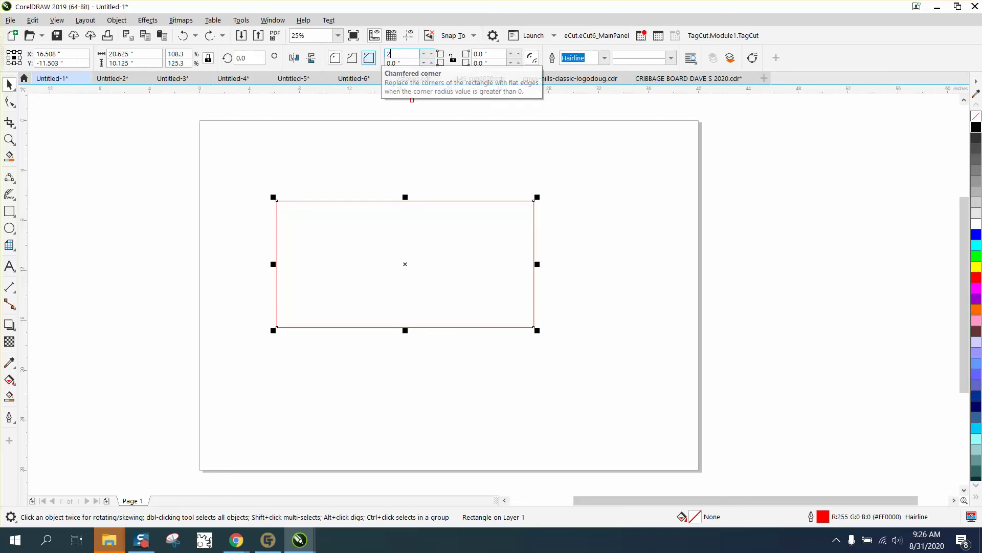
{"action": "type", "text": "2"}
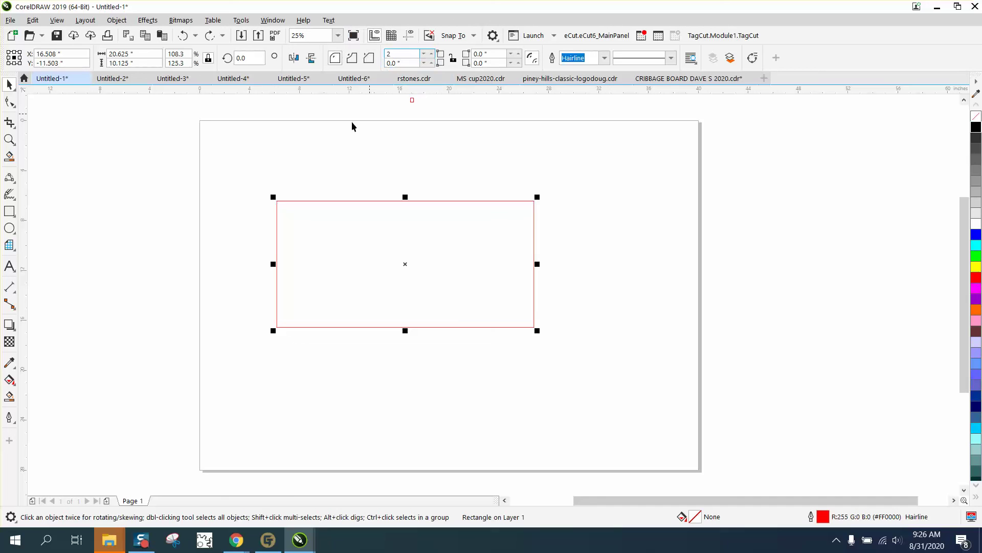
{"action": "key", "text": "Return"}
{"action": "left_click_drag", "start_coordinate": [494, 63], "coordinate": [479, 65]}
{"action": "type", "text": "2"}
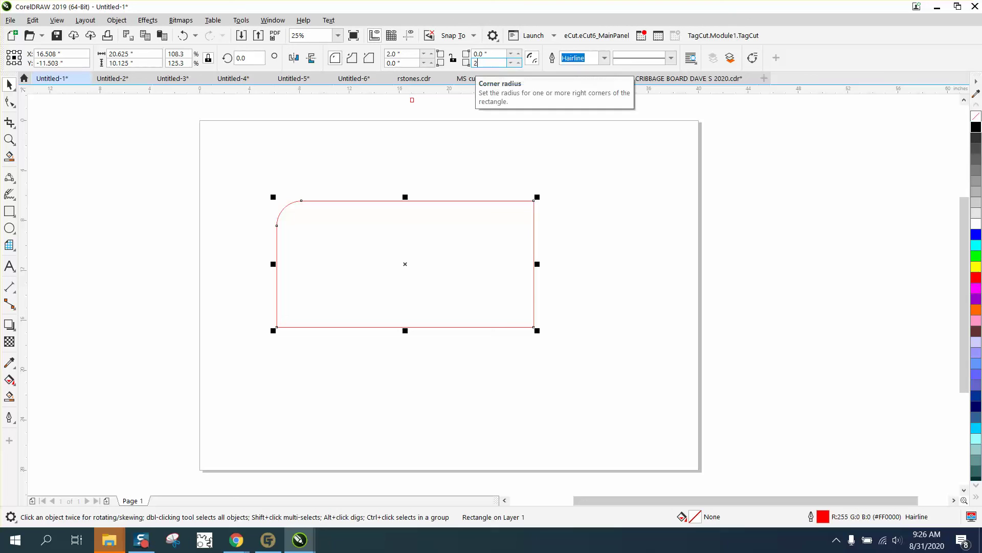
{"action": "key", "text": "Return"}
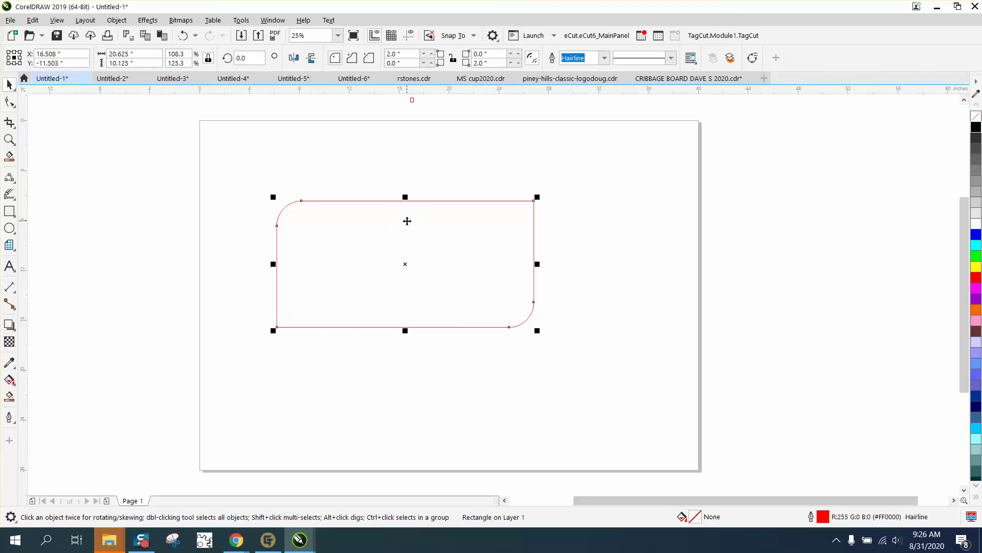
{"action": "left_click", "coordinate": [8, 143]}
{"action": "left_click_drag", "start_coordinate": [201, 168], "coordinate": [646, 367]}
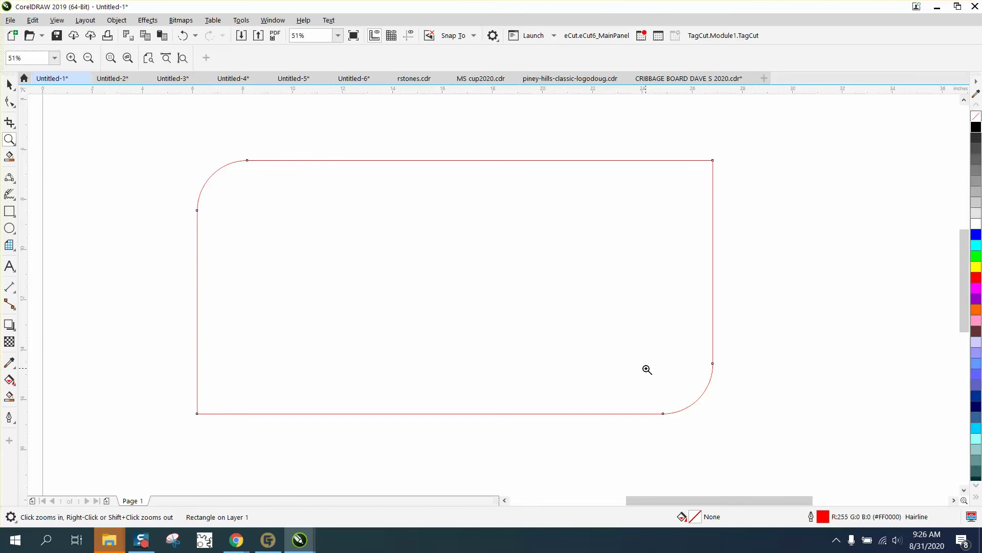